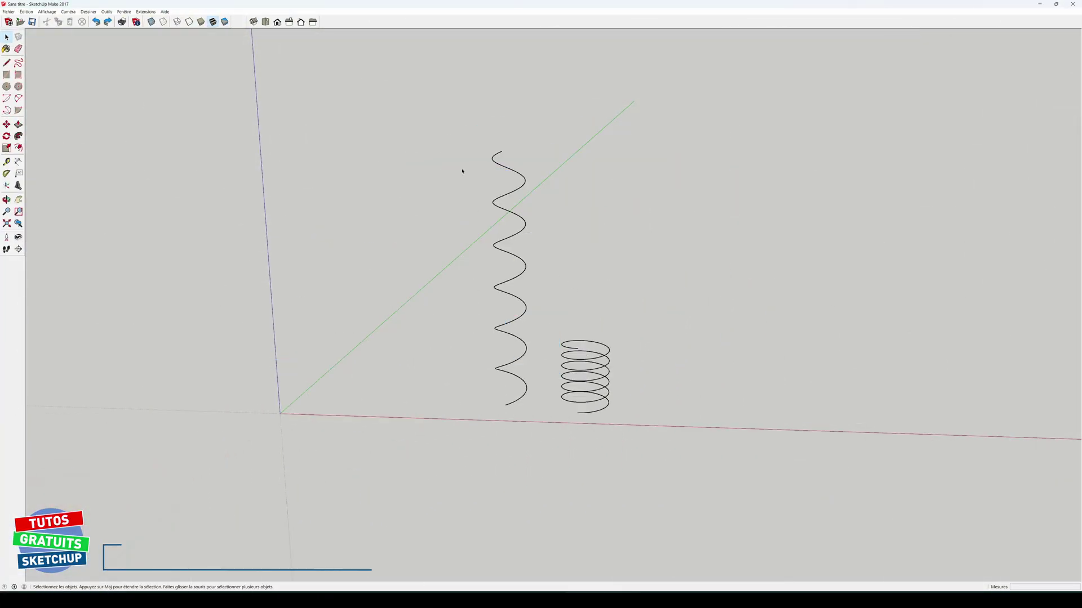
- Delete both spirals and draw a 24-sided, 200 mm radius polygon on the ground
drag(457, 139, 658, 480)
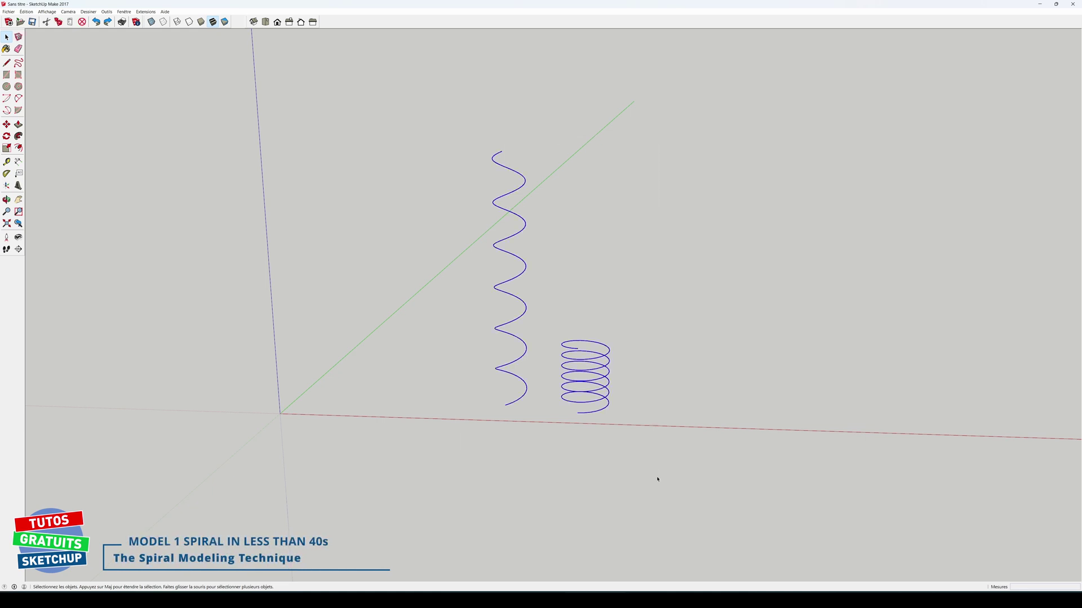
key(Delete)
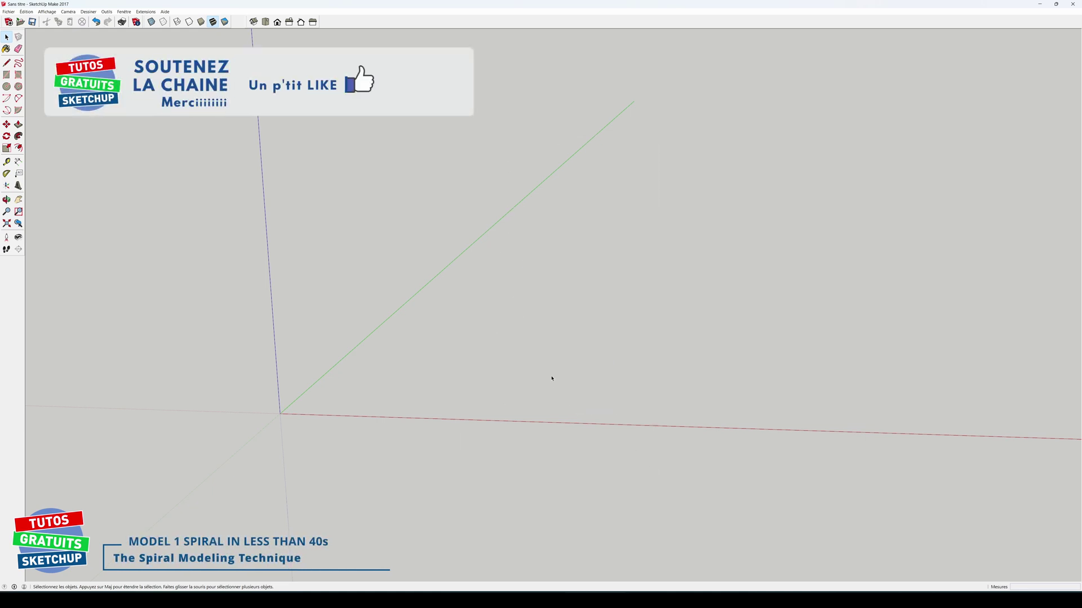
click(18, 87)
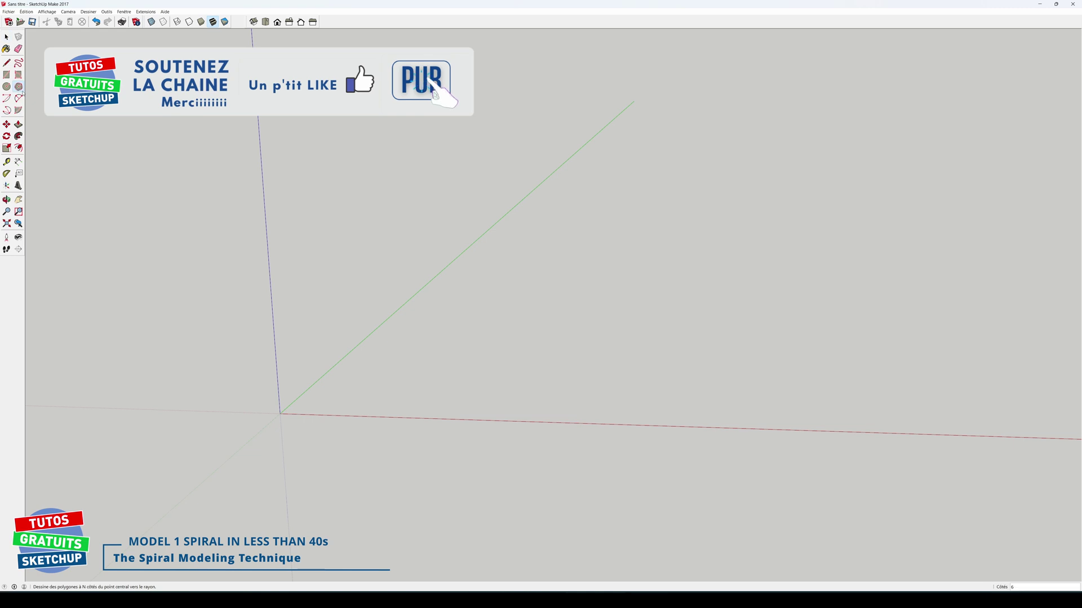
click(523, 387)
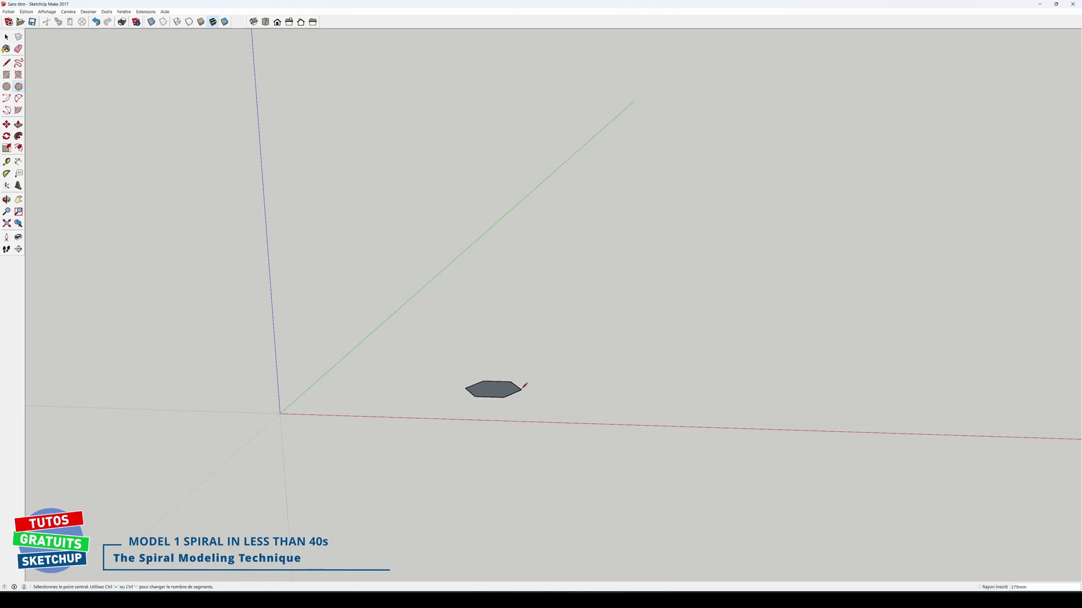
text(200mm)
key(Return)
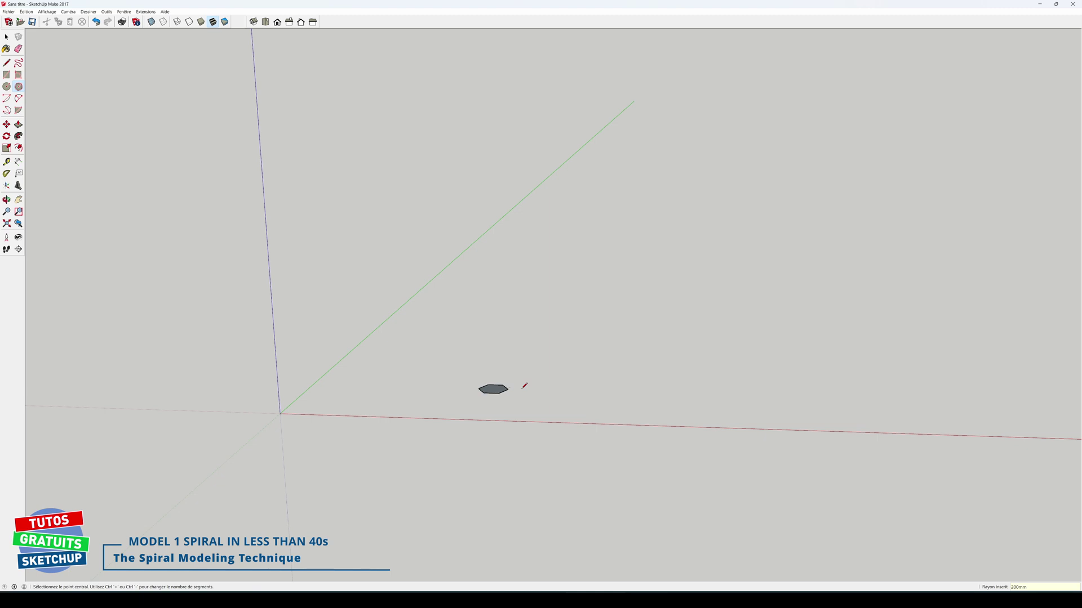
text(24s)
key(Return)
scroll(498, 390, up, 5)
key(p)
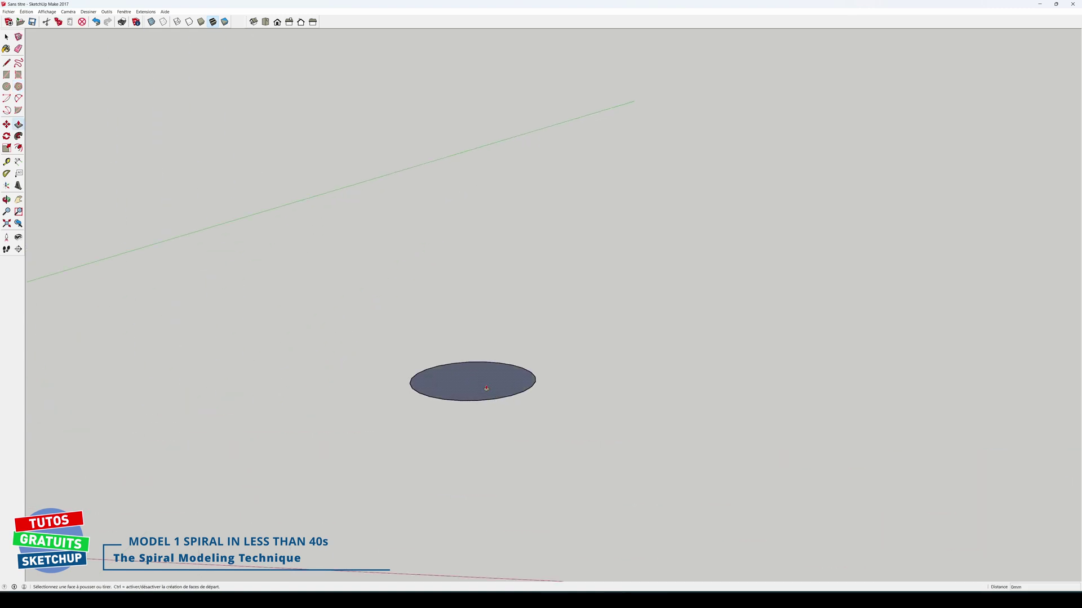
- Extrude the 24-sided circle face upward into a short cylinder
drag(486, 388, 484, 359)
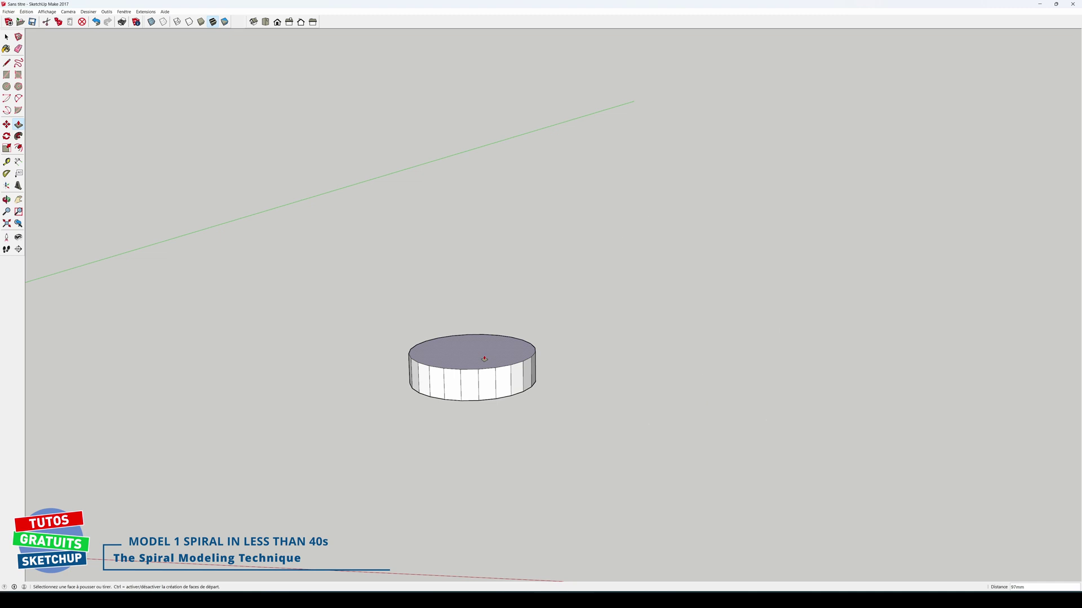
- Work out 600 ÷ 24 = 25 in Windows Calculator, close it, and undo the cylinder extrusion
key(XF86Calculator)
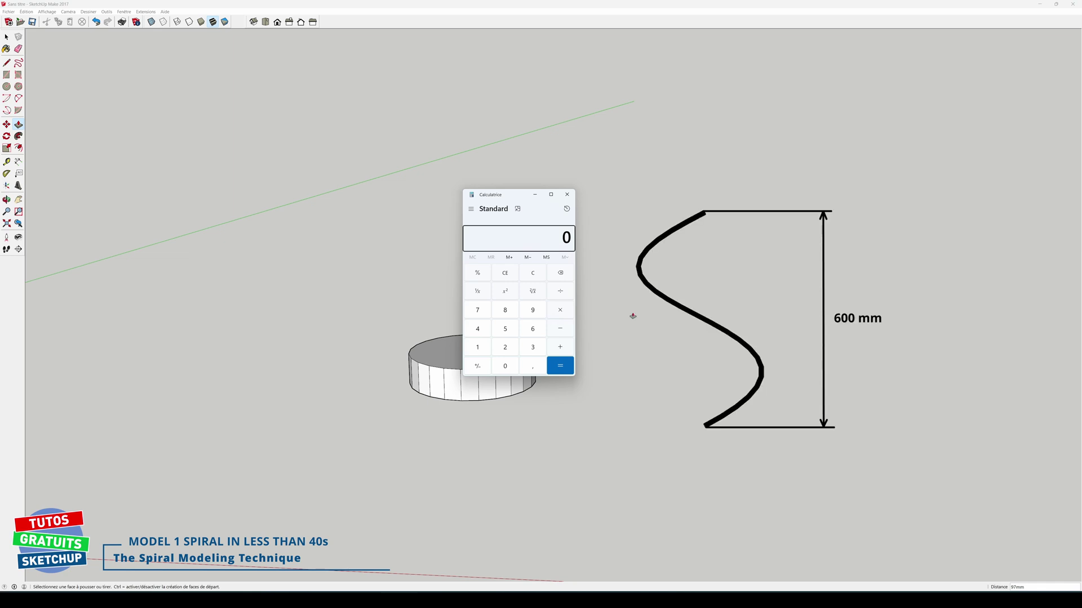
text(600/24)
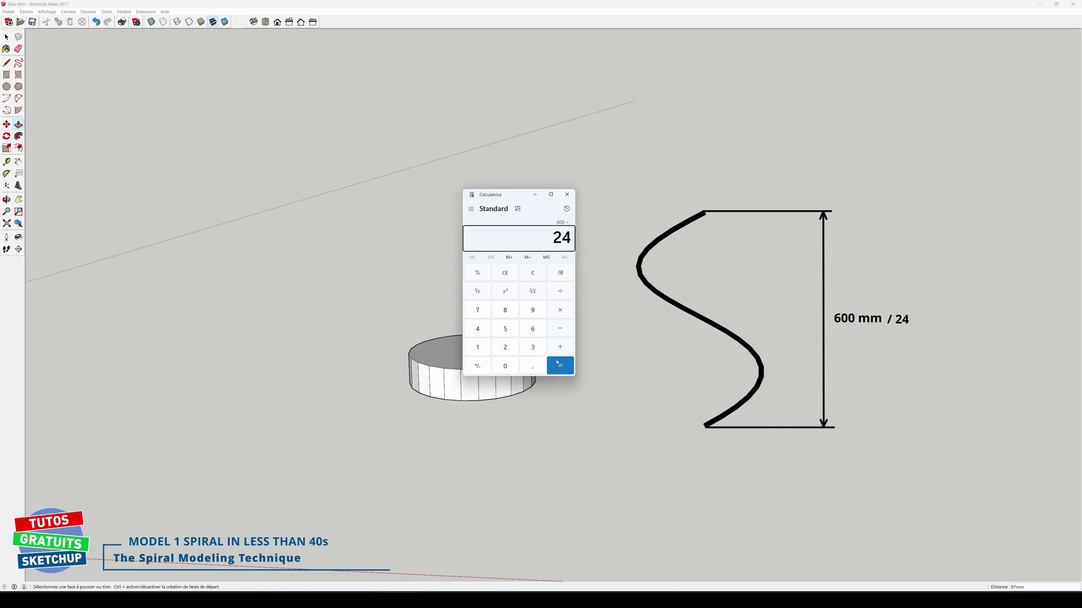
click(557, 363)
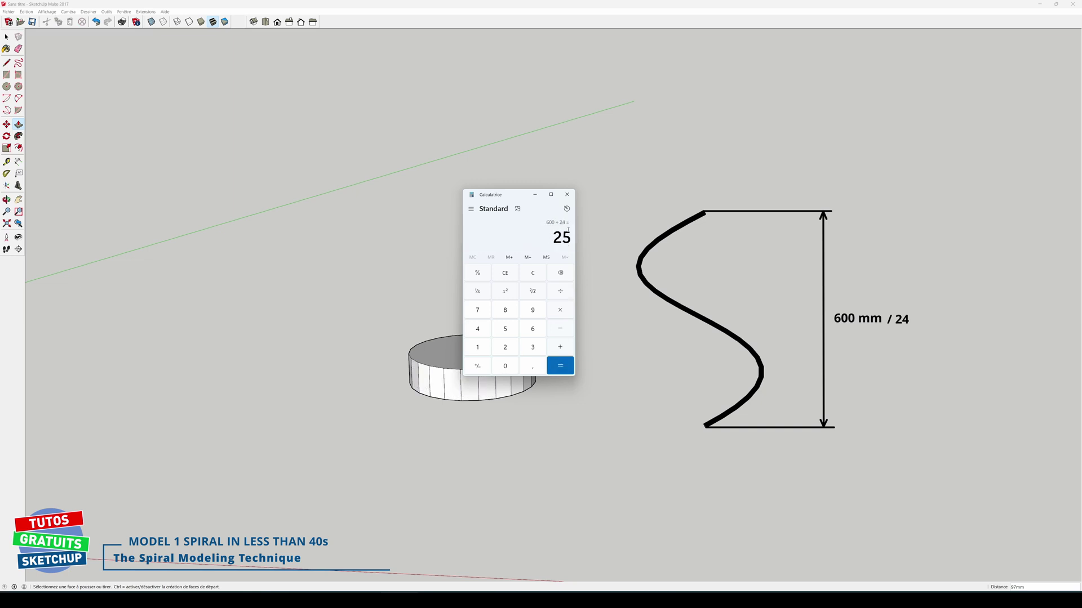
click(567, 194)
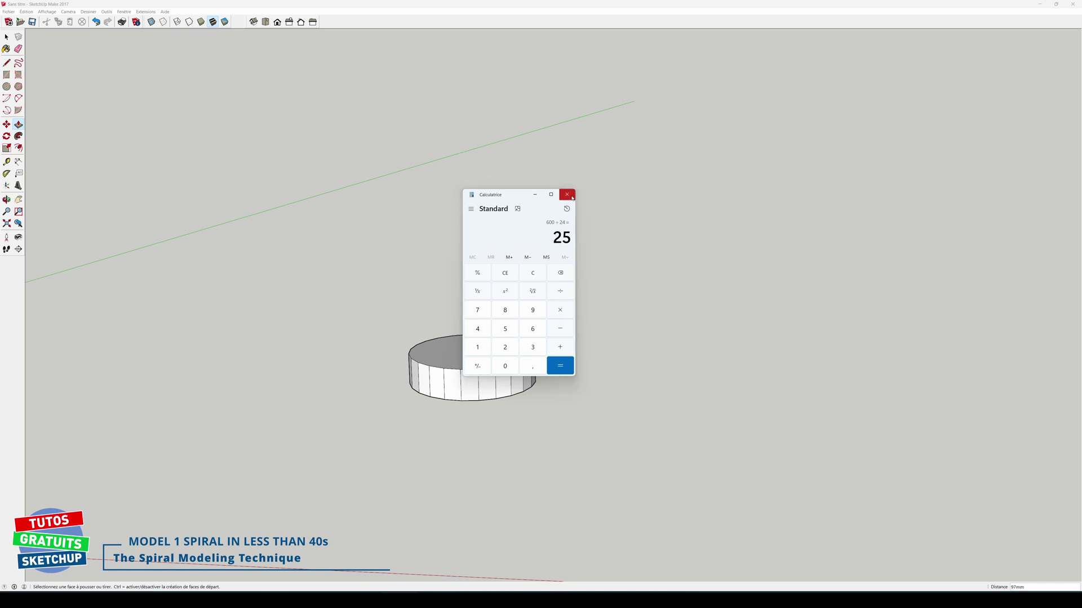
key(ctrl+z)
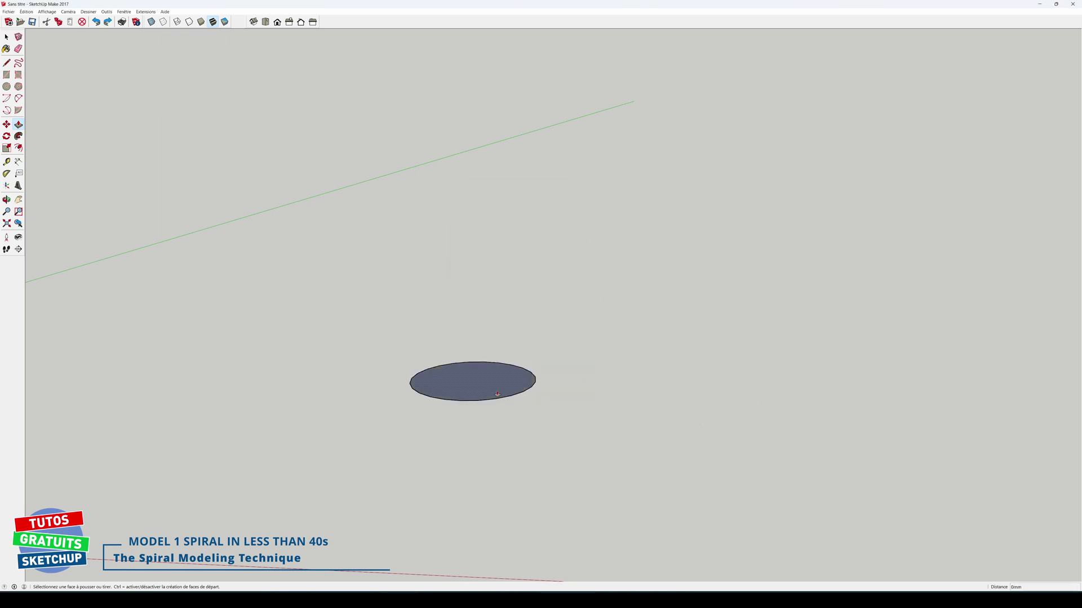
- Push/pull the circle face up 25 mm into a short disc
click(494, 393)
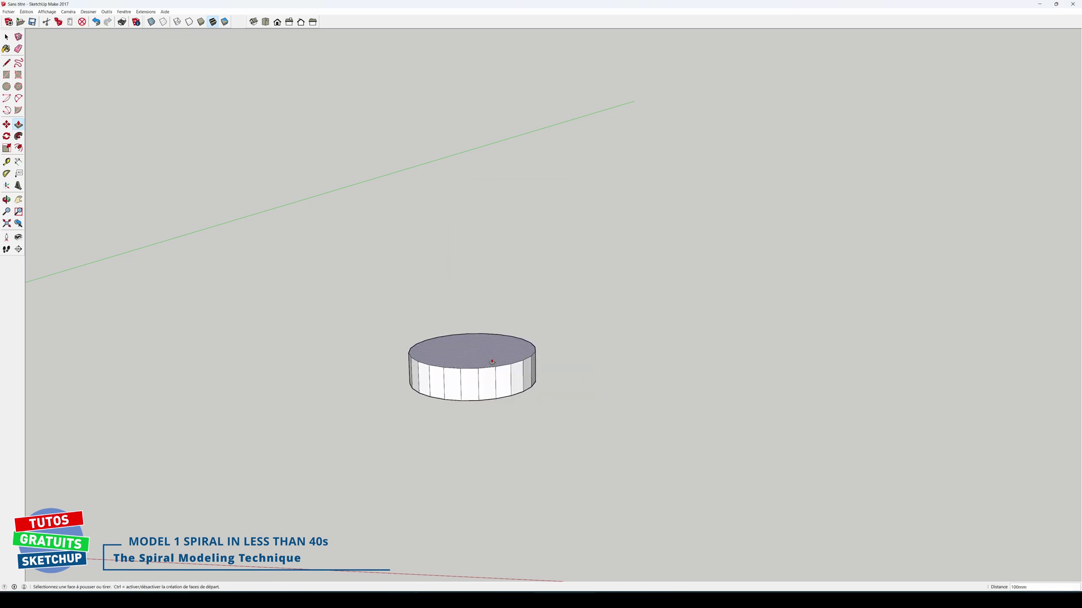
text(25)
key(Return)
text(25mm)
key(Return)
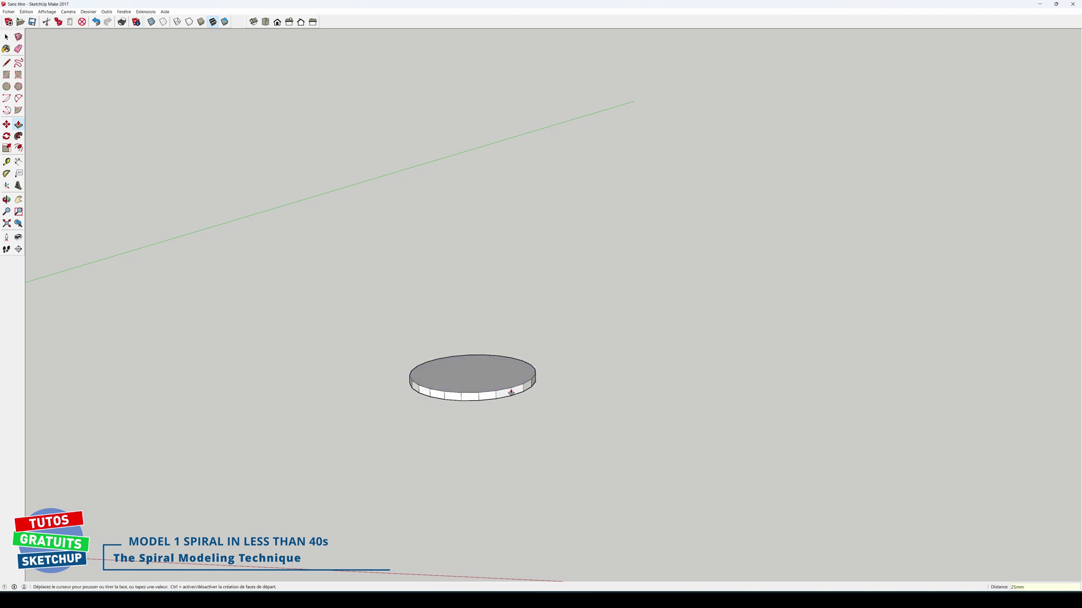
scroll(511, 393, up, 2)
scroll(508, 391, up, 1)
- Rotate the disc's top face and edges 15° about its centre, then delete the top face
key(space)
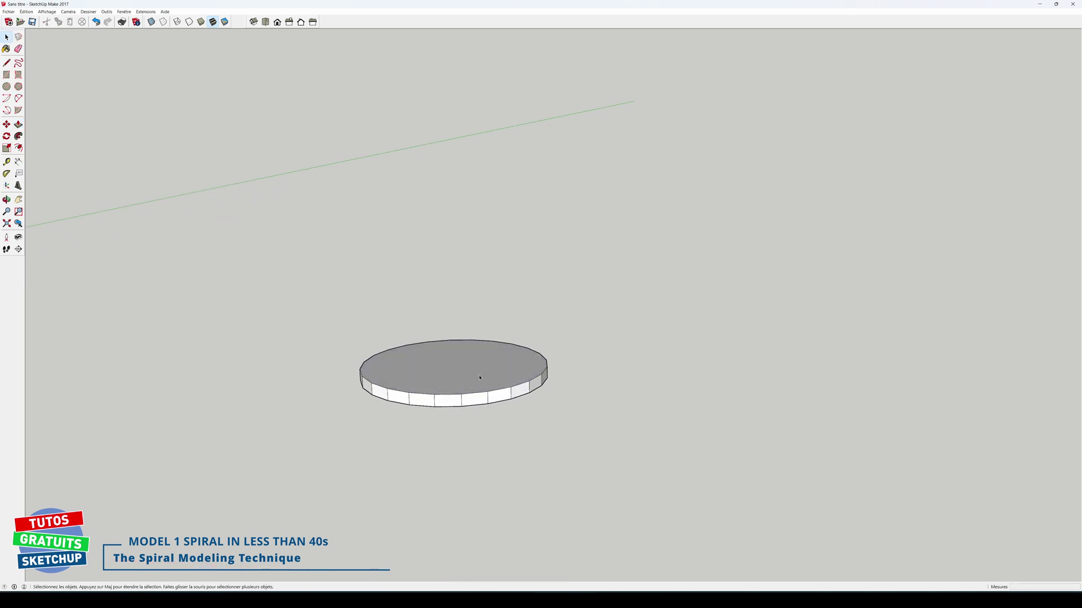
double_click(463, 375)
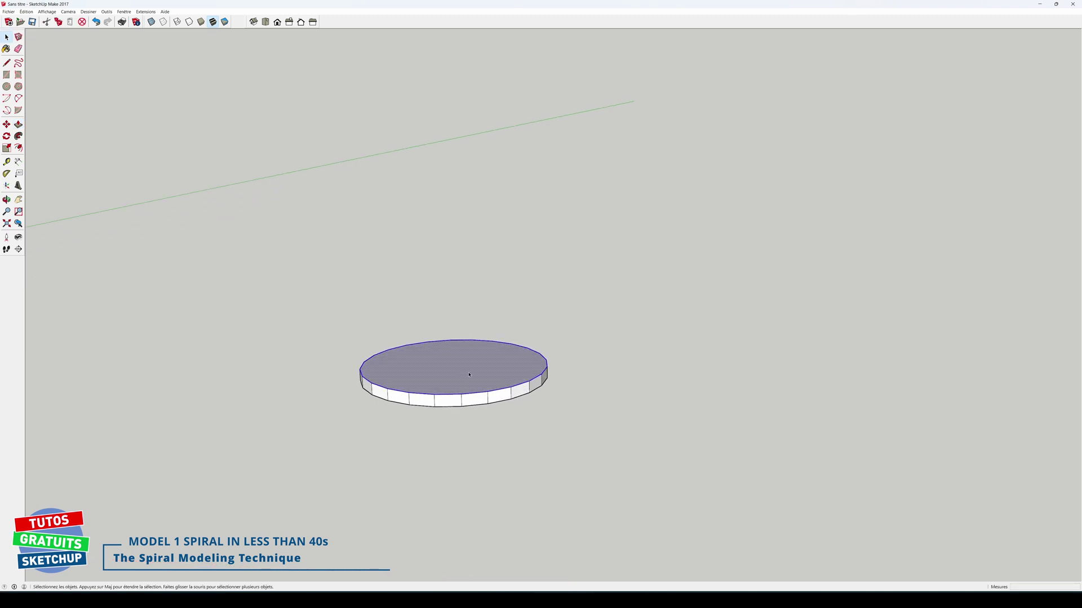
middle_drag(468, 375, 514, 442)
key(q)
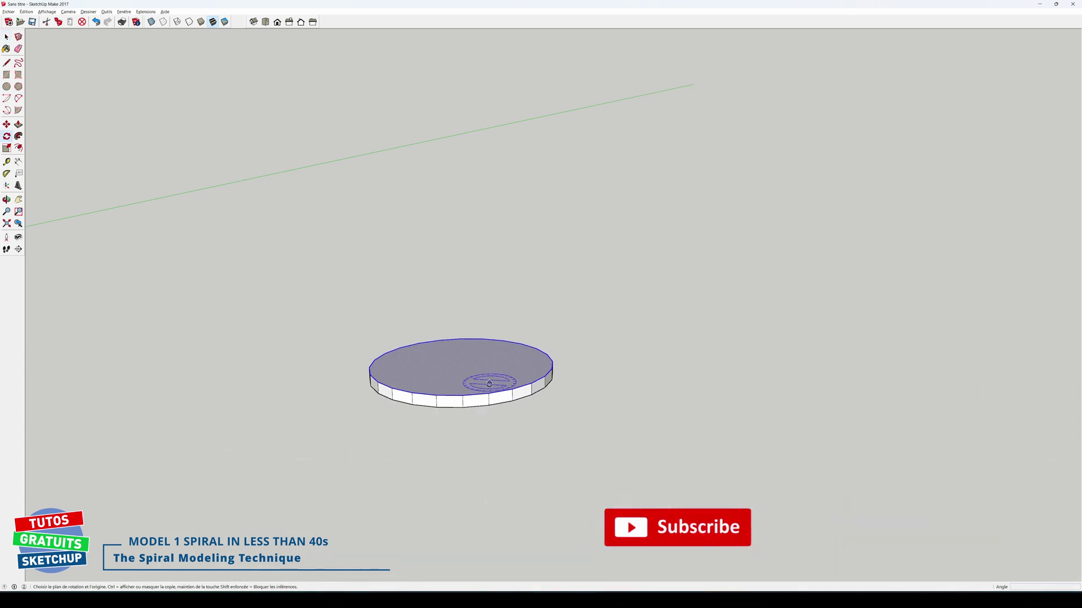
click(462, 364)
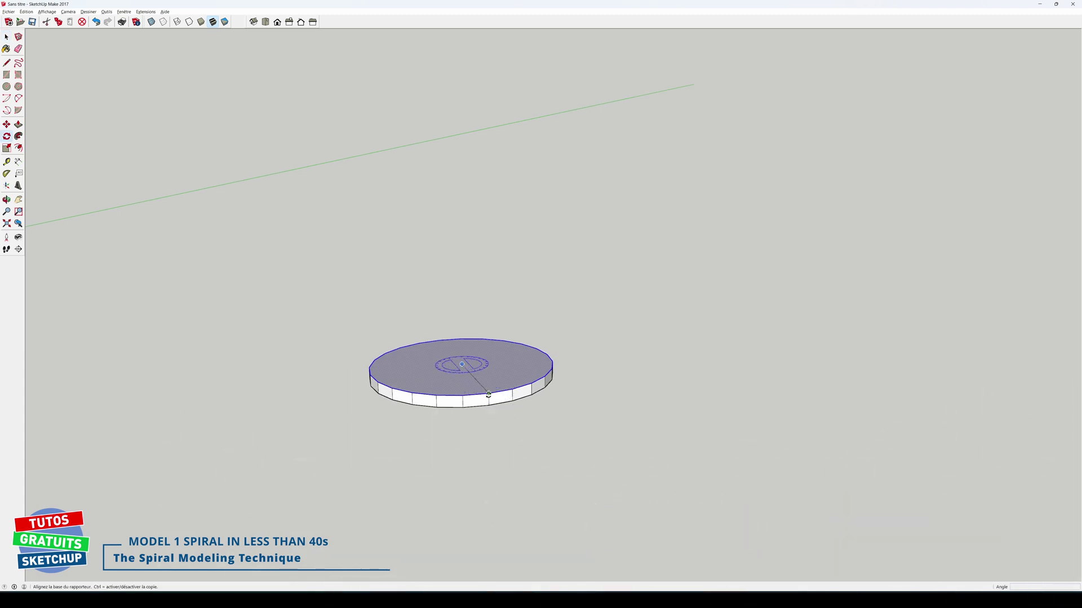
click(488, 395)
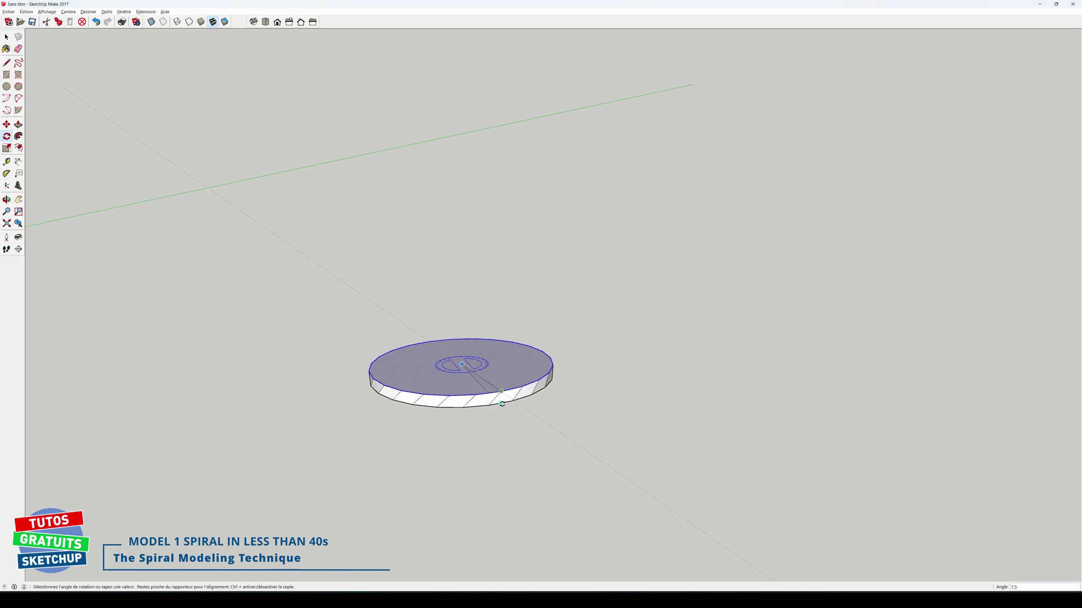
click(513, 401)
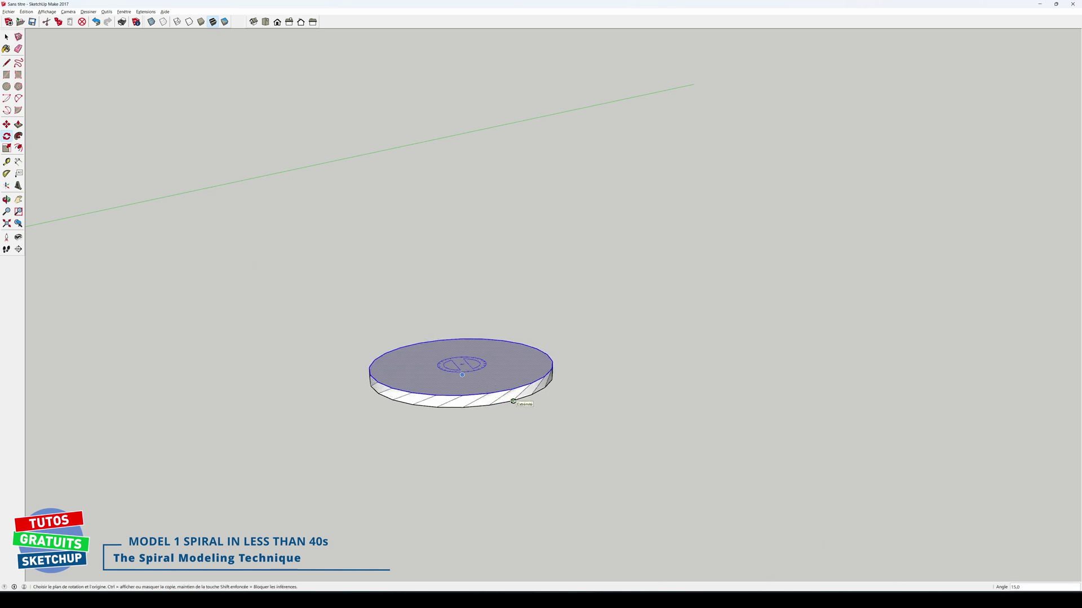
key(space)
key(Delete)
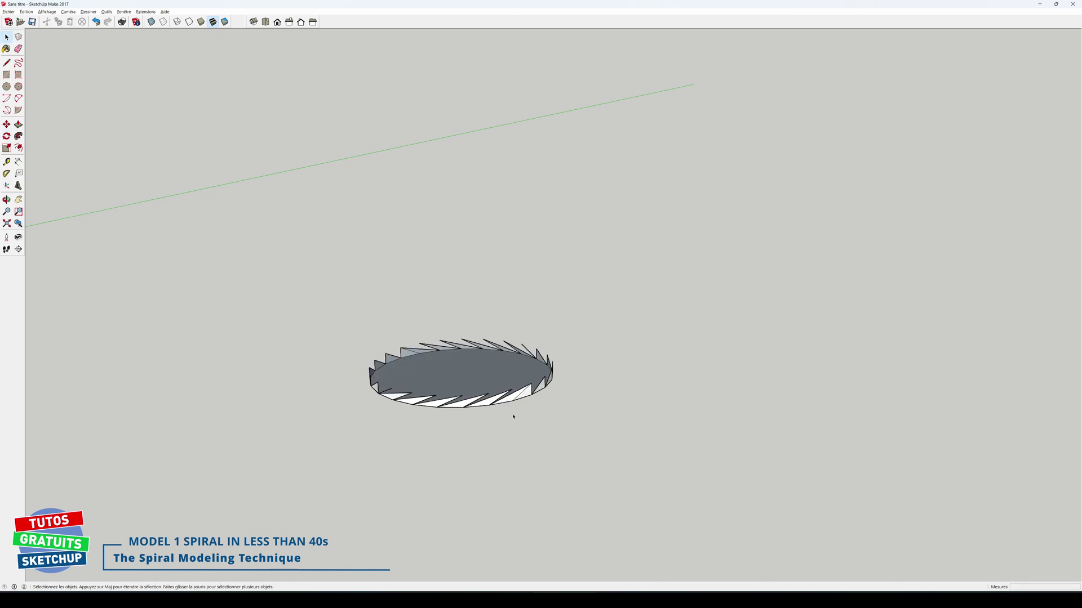
- Delete the disc's remaining faces and select all the twisted edge lines
click(453, 381)
key(Delete)
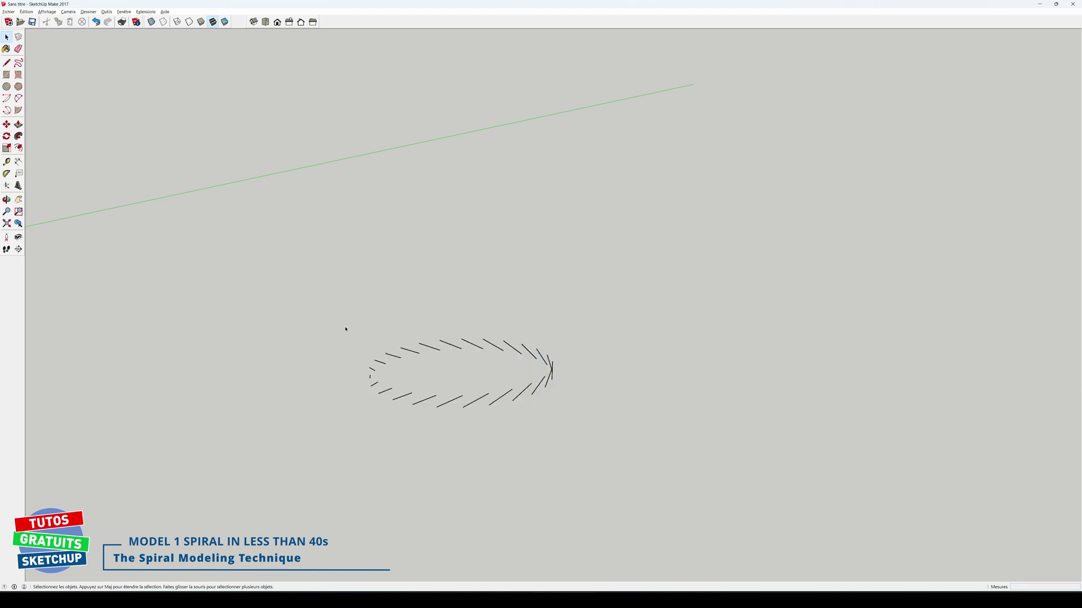
drag(345, 329, 587, 437)
- Copy the edge ring 25 mm up 25 times, then select one continuous helix curve
key(m)
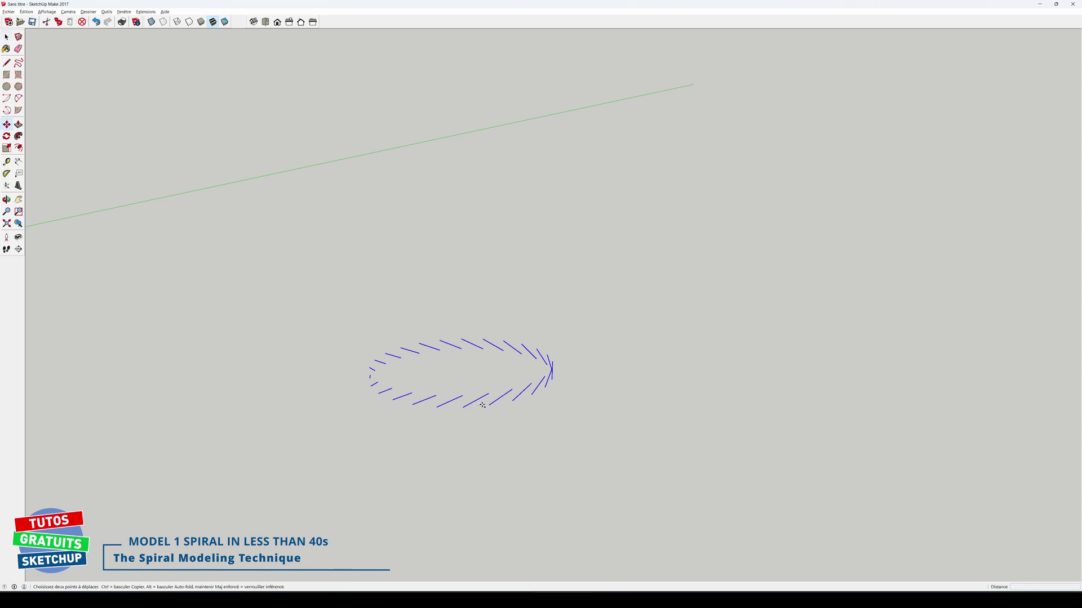
key(ctrl)
click(489, 405)
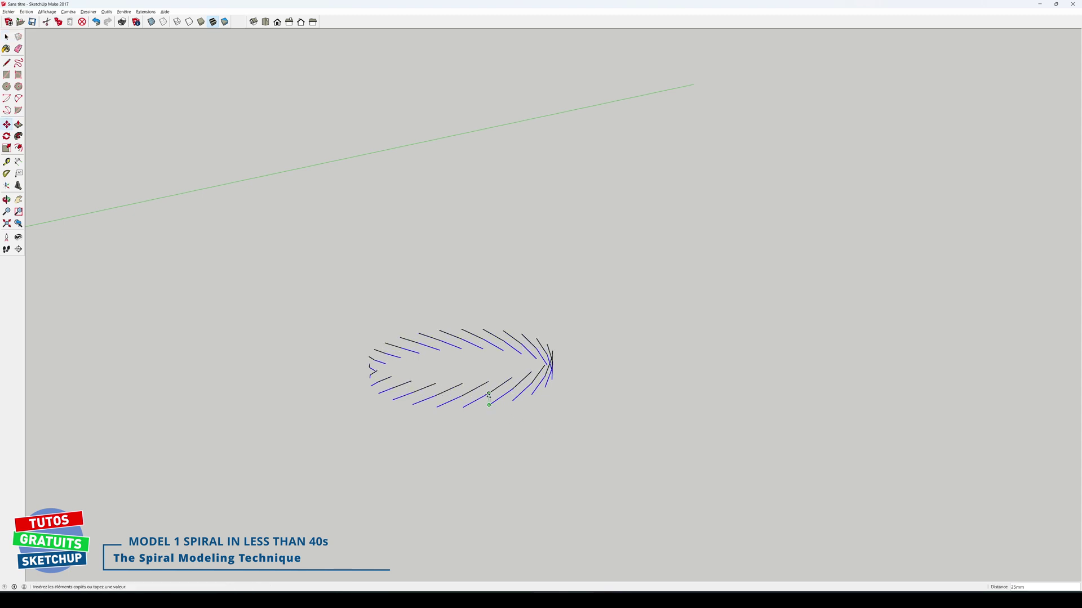
click(488, 395)
text(*2)
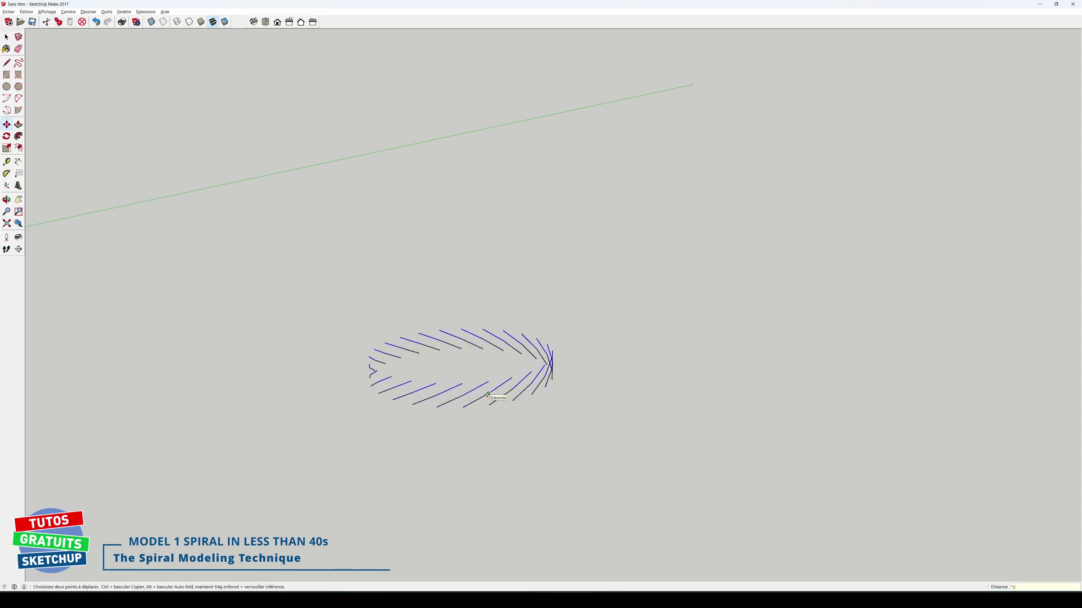
text(5)
key(Return)
key(space)
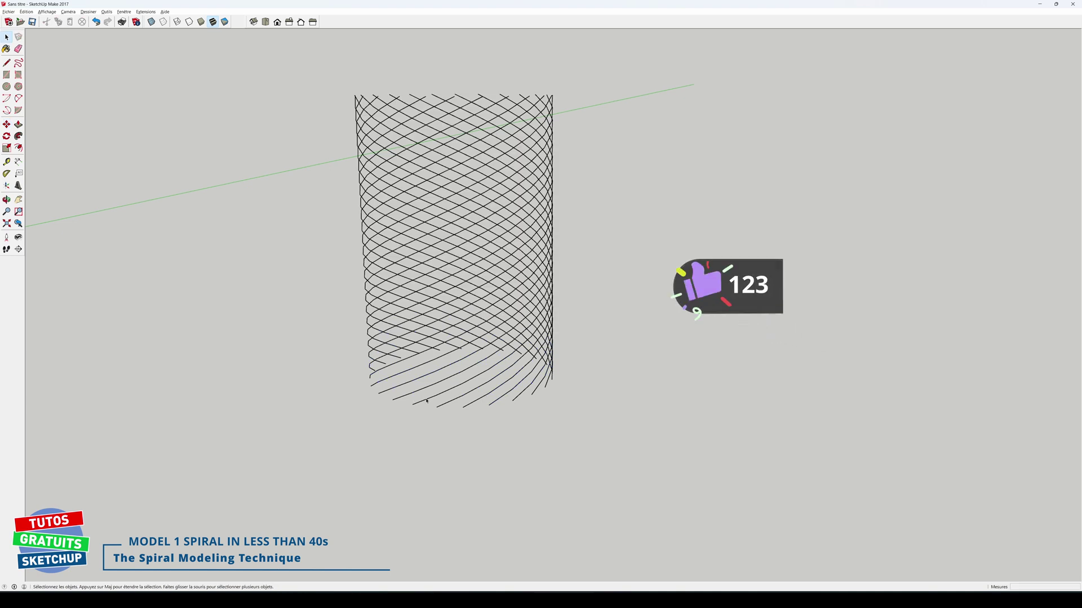
click(427, 401)
- Select every lattice edge except the chosen helix and delete them
middle_drag(427, 401, 442, 189)
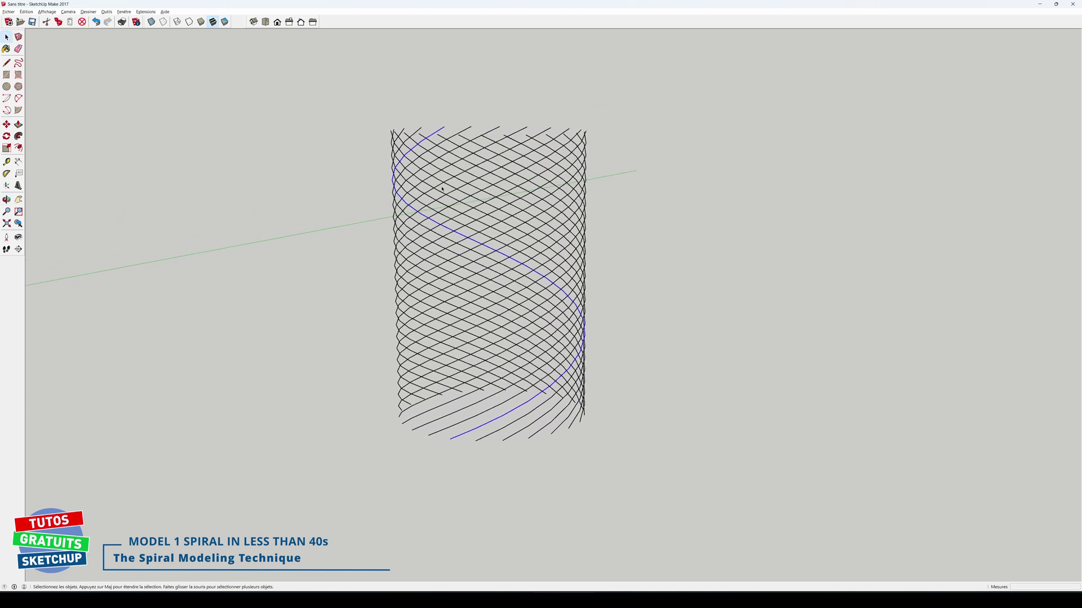
shift+drag(363, 107, 615, 457)
key(Delete)
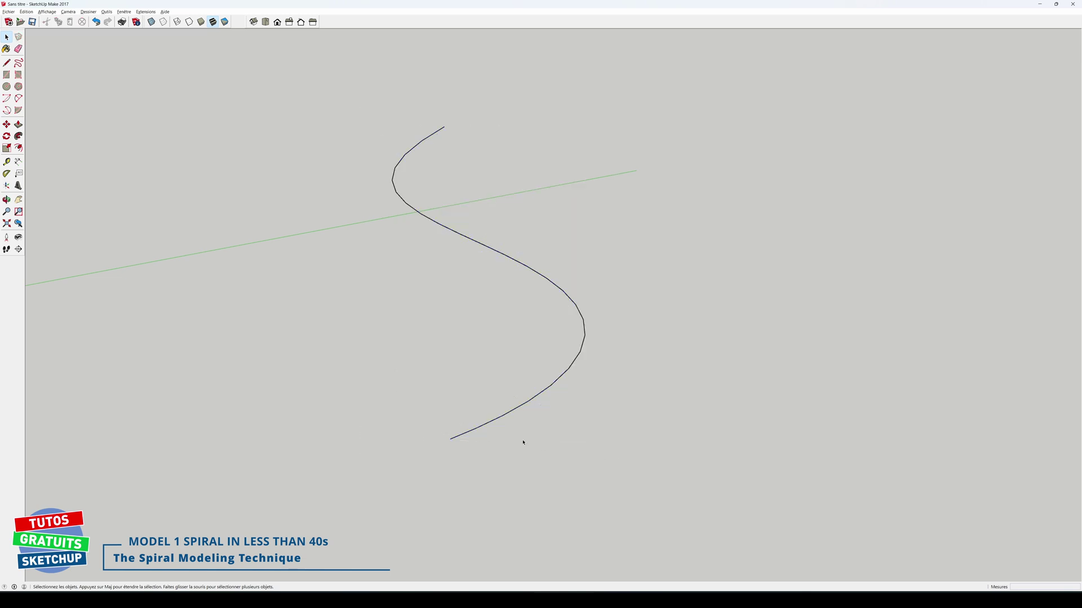
middle_drag(522, 439, 518, 401)
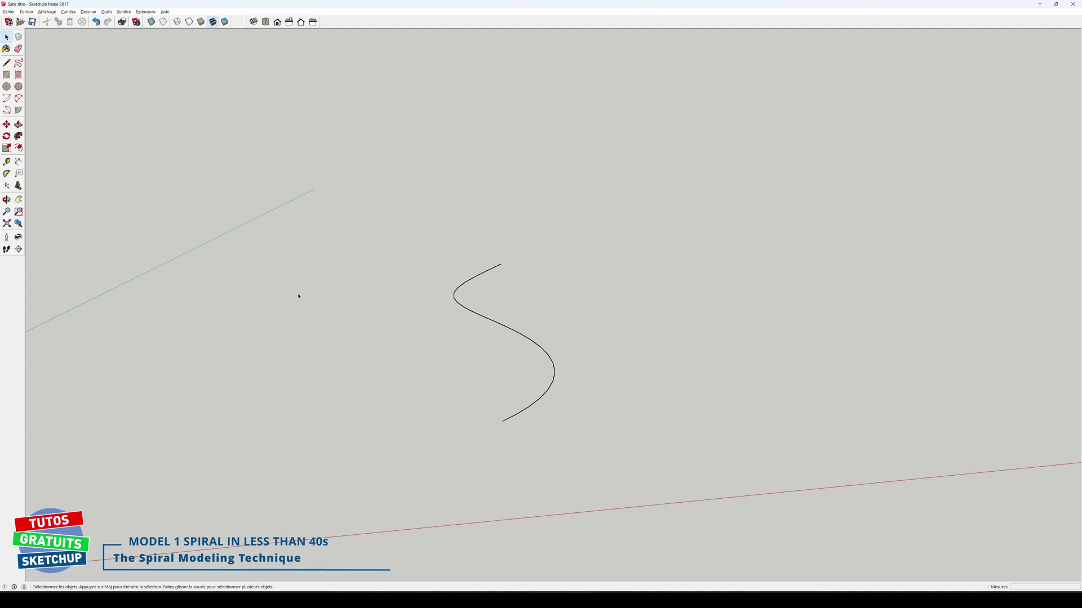
- Add a 600mm dimension between the helix curve's top and bottom endpoints
key(d)
click(500, 263)
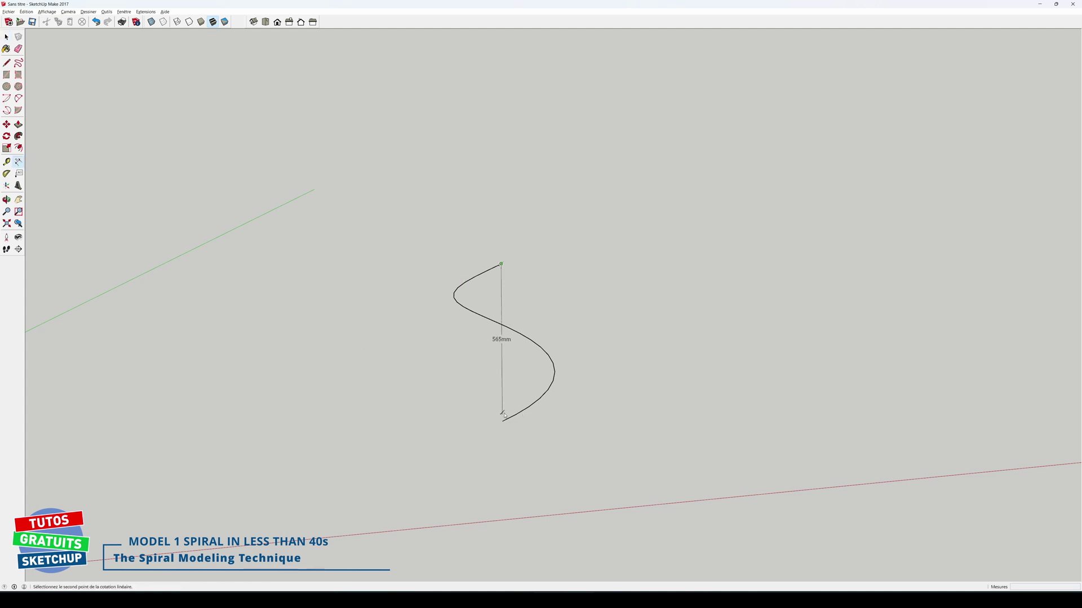
click(503, 420)
click(434, 377)
key(space)
- Copy the helix 600mm upward and array the copies into a multi-turn spiral
drag(445, 249, 580, 451)
key(m)
key(ctrl)
click(502, 423)
click(501, 264)
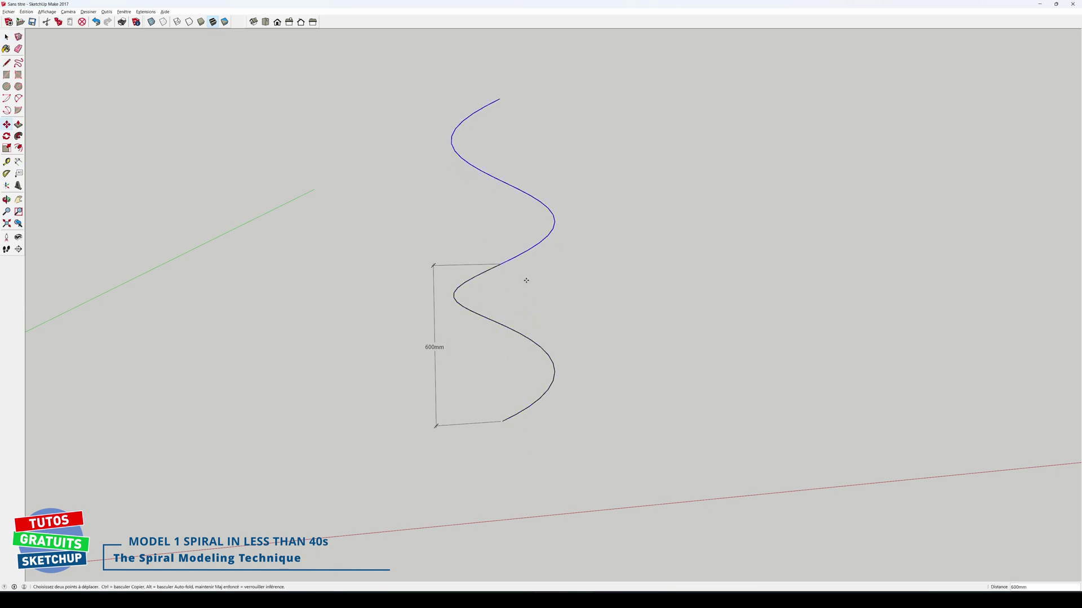
text(*)
key(Return)
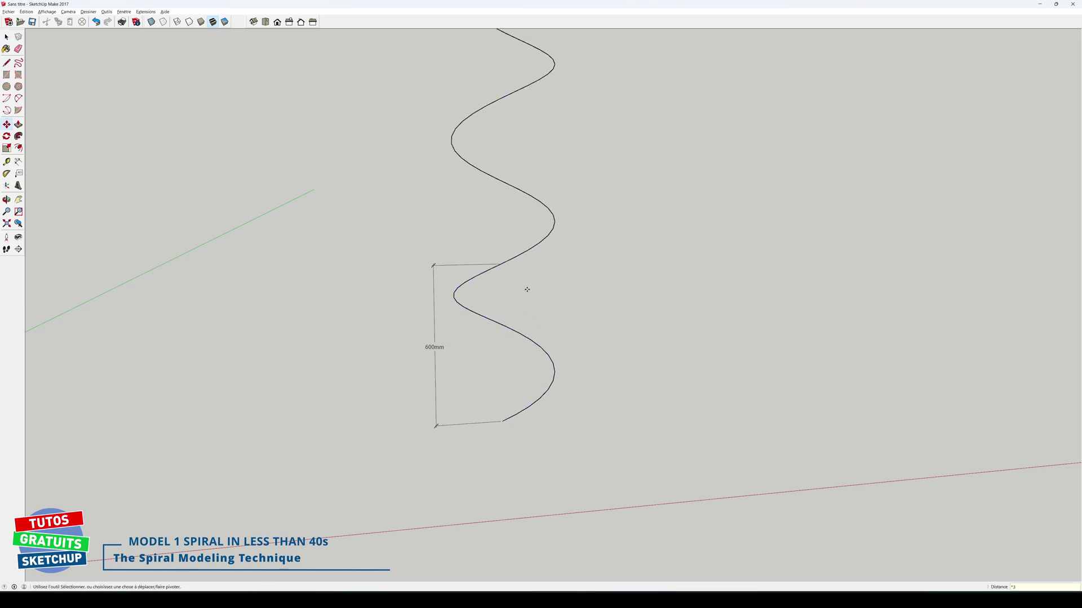
scroll(526, 284, down, 5)
middle_drag(526, 290, 483, 241)
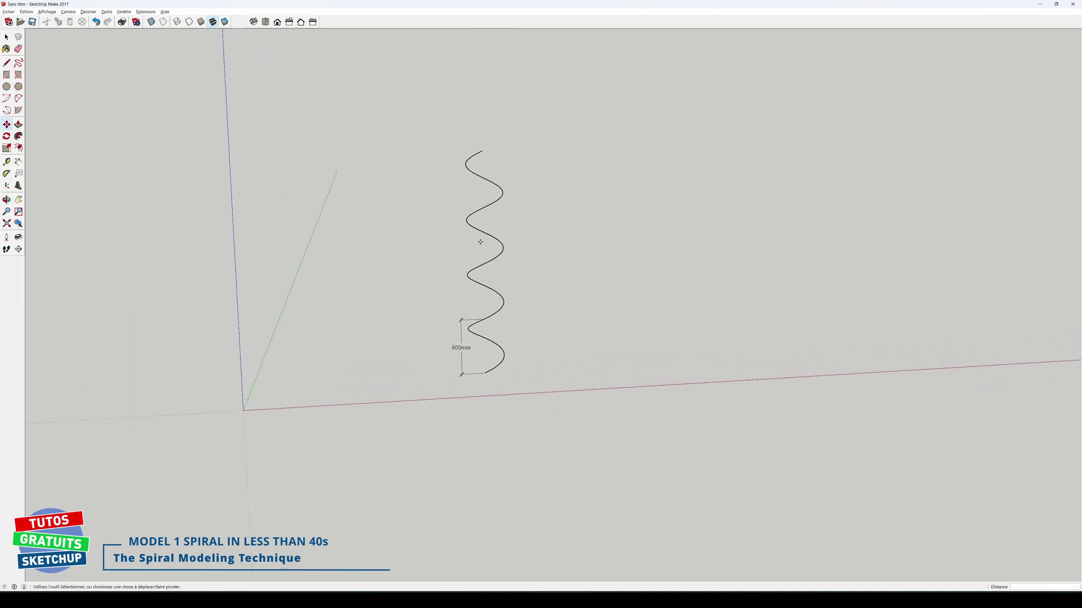
key(space)
- Scale the whole spiral vertically down to 162mm height, then deselect it
drag(451, 134, 536, 413)
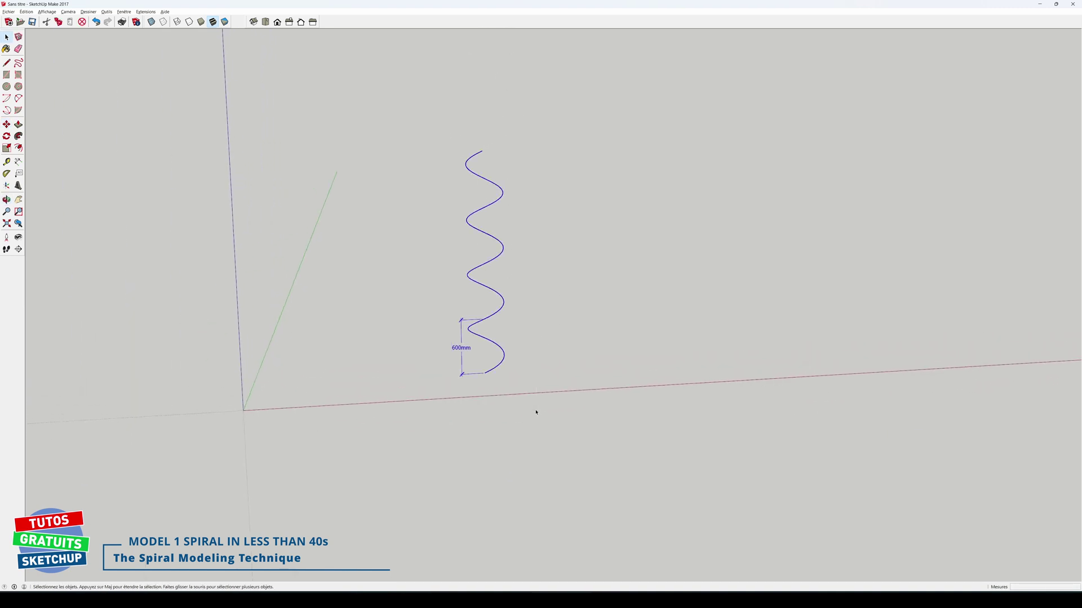
key(s)
middle_drag(485, 233, 498, 160)
drag(481, 155, 480, 312)
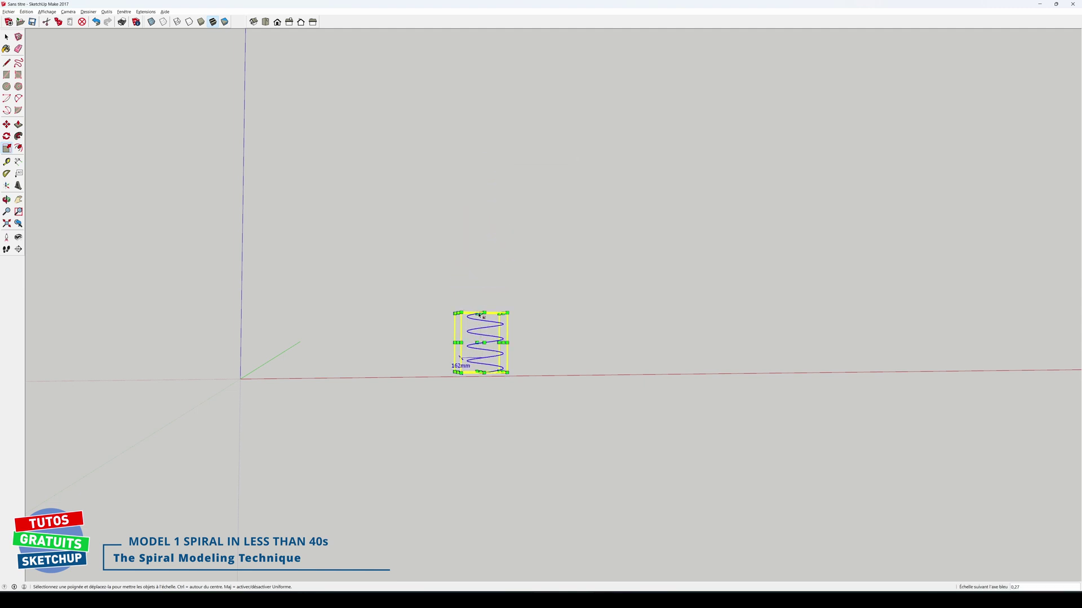
key(space)
click(554, 339)
middle_drag(550, 338, 409, 459)
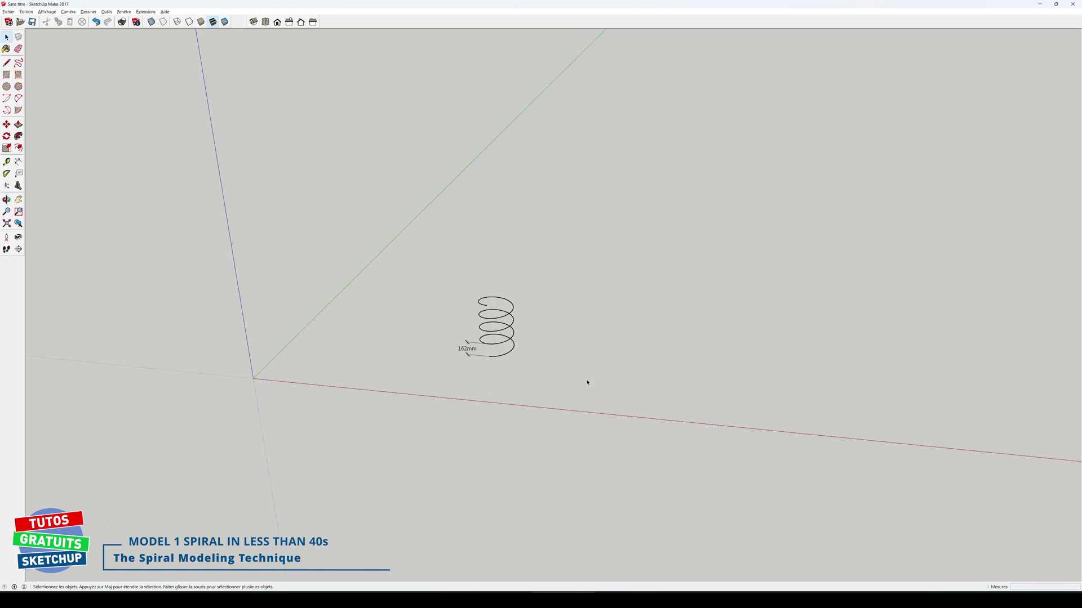